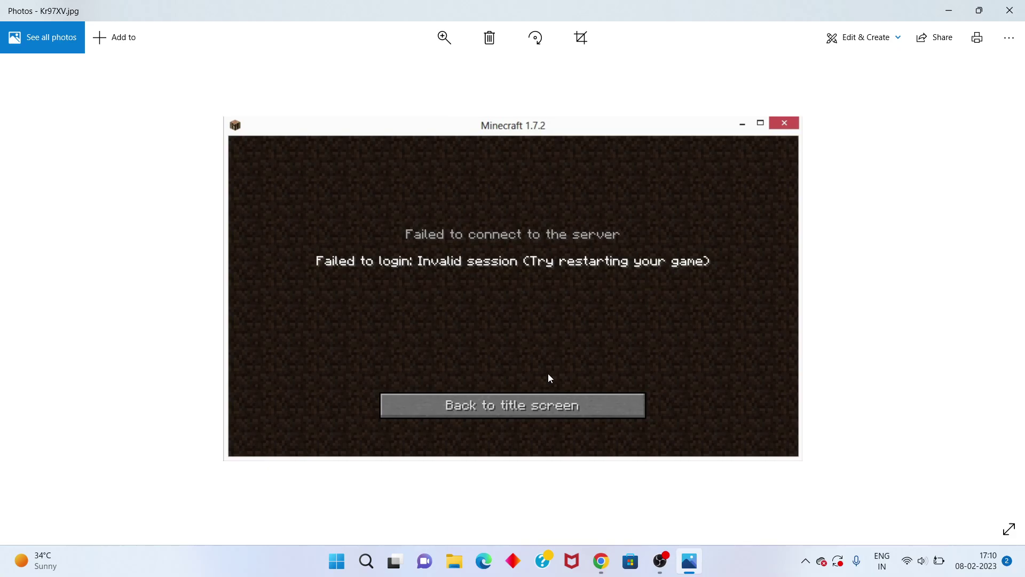
# Close the Photos window showing the Minecraft 1.7.2 'Invalid session' error screenshot.
pyautogui.click(1020, 5)
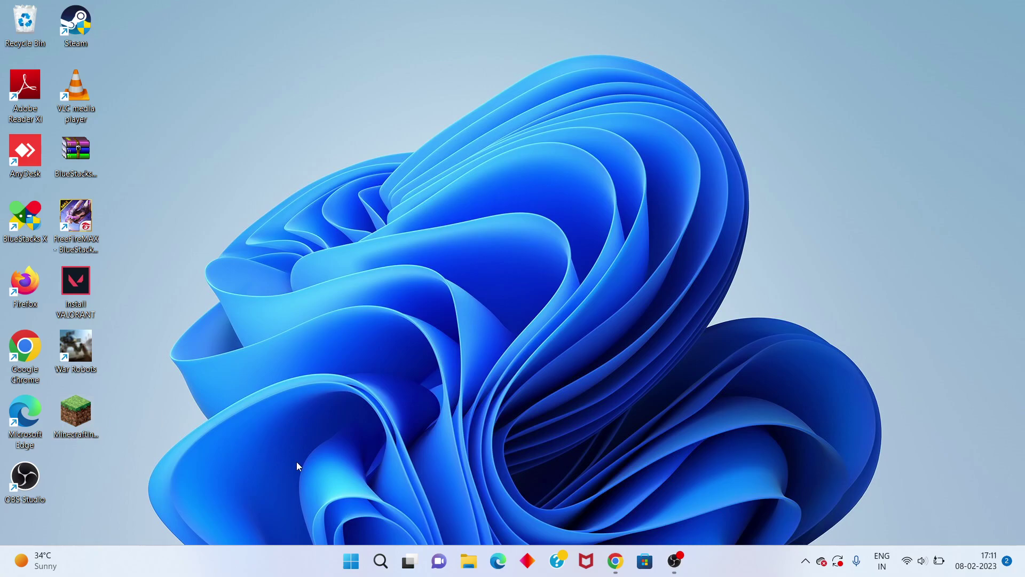
# Search for Control Panel and go to Network and Internet > Network and Sharing Center.
pyautogui.click(387, 570)
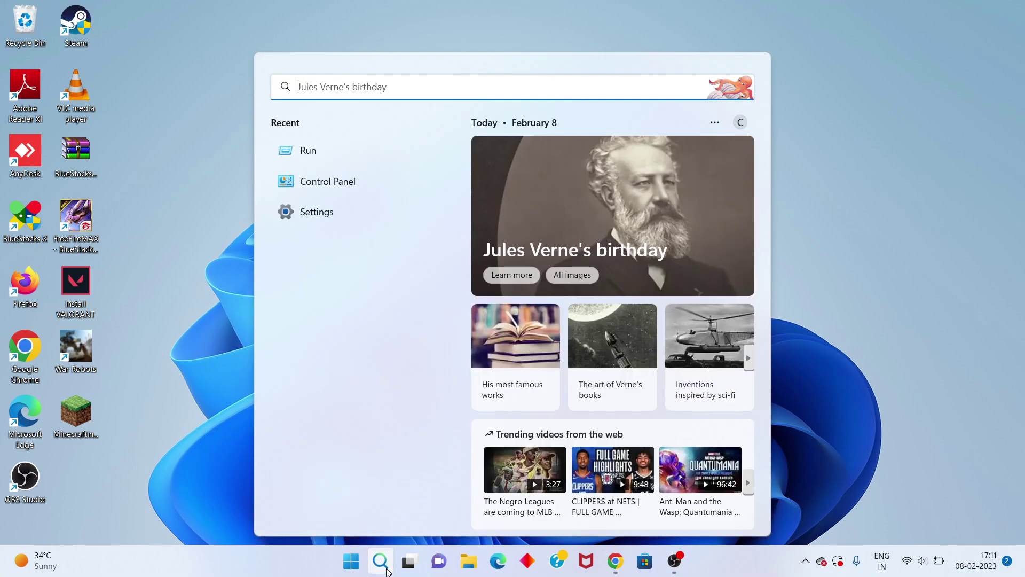
pyautogui.write('con')
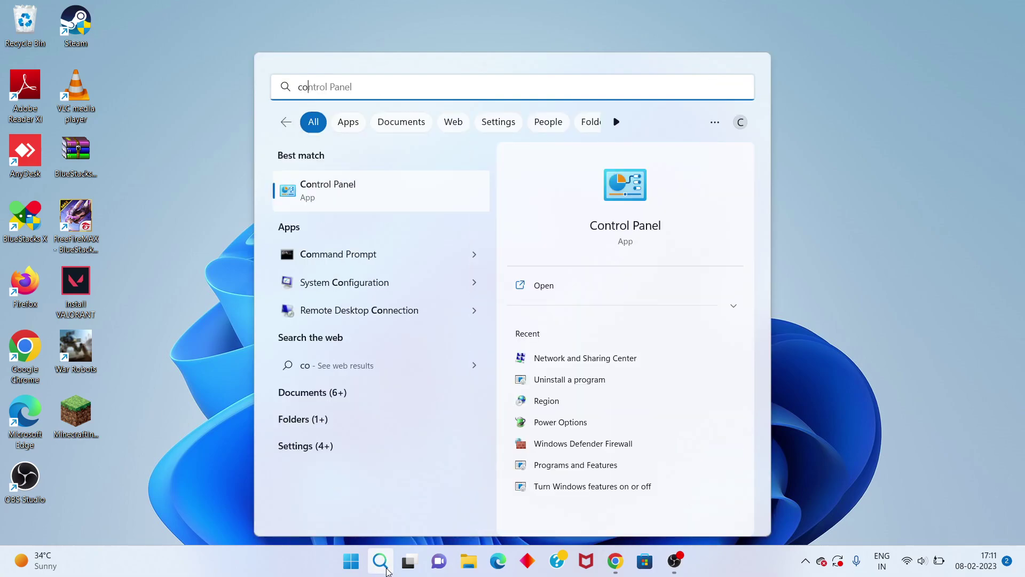
pyautogui.click(588, 293)
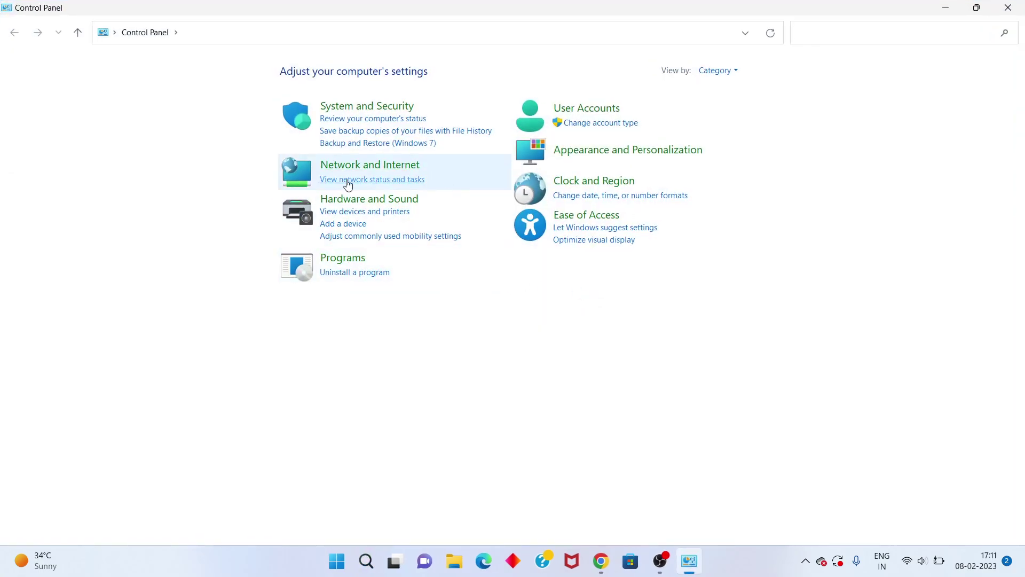
pyautogui.click(389, 165)
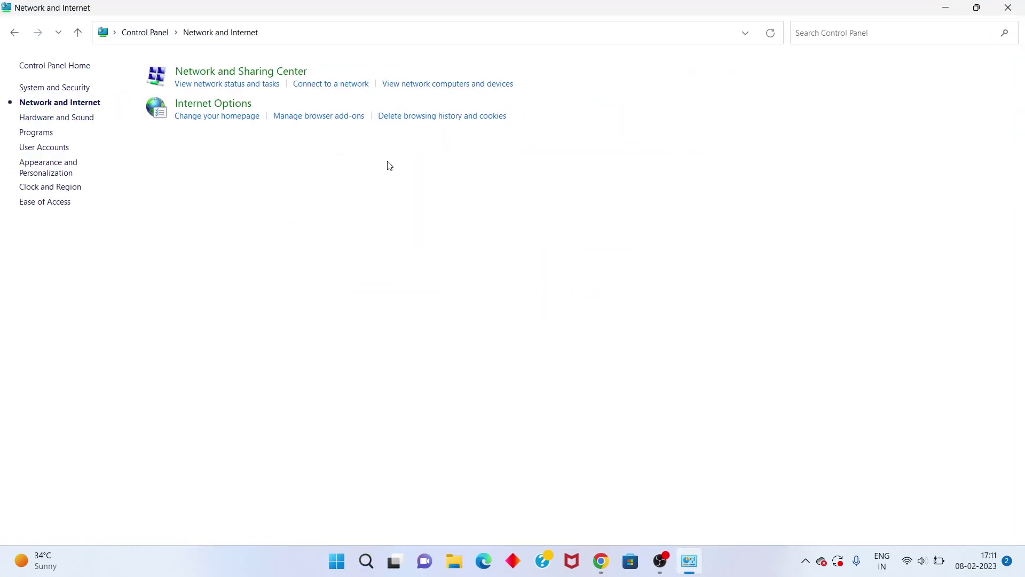
pyautogui.click(244, 73)
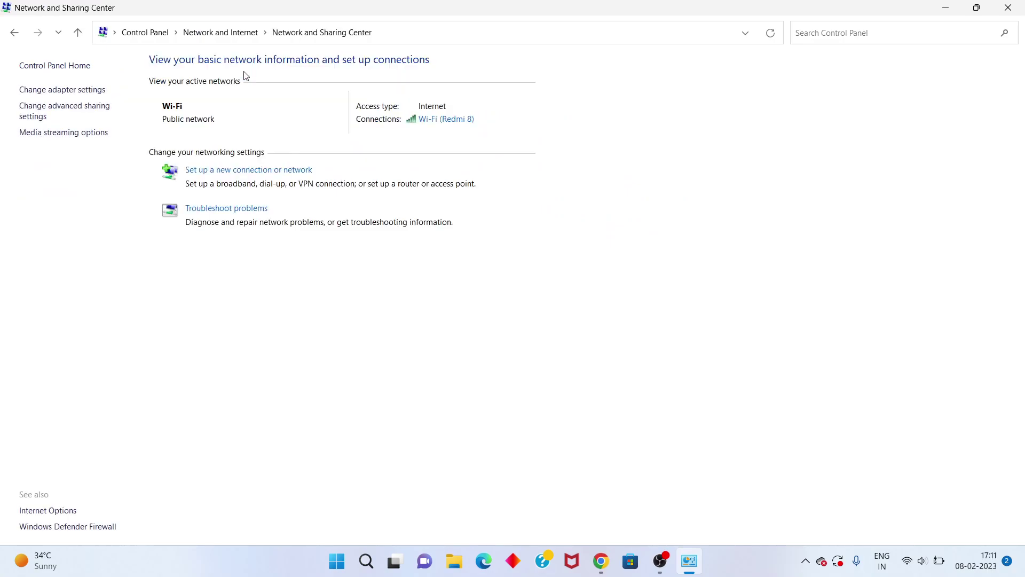
# Set the Wi-Fi connection's IPv4 DNS servers to 8.8.8.8 and 8.8.4.4, closing the Wi-Fi dialogs.
pyautogui.click(446, 120)
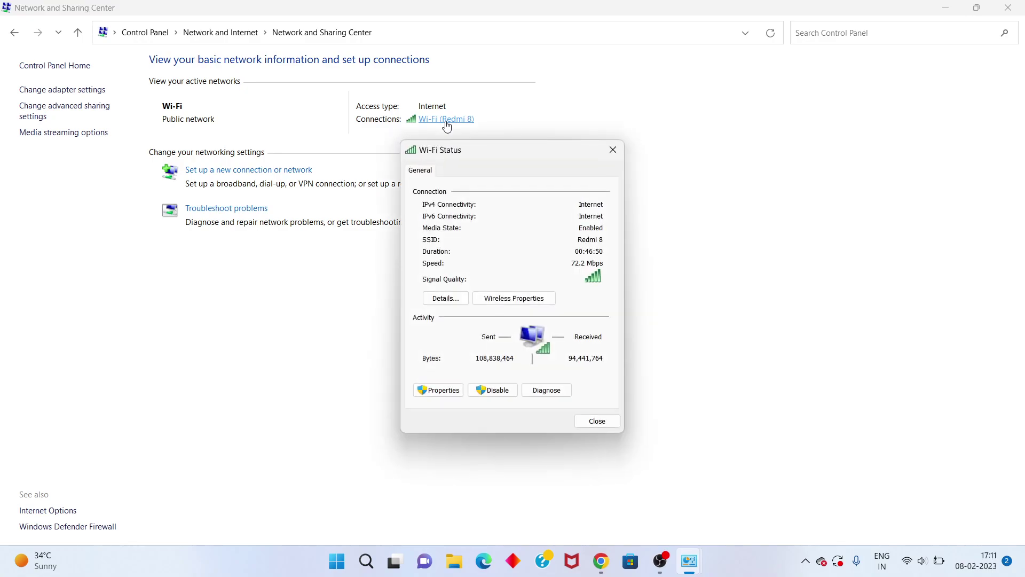
pyautogui.click(445, 391)
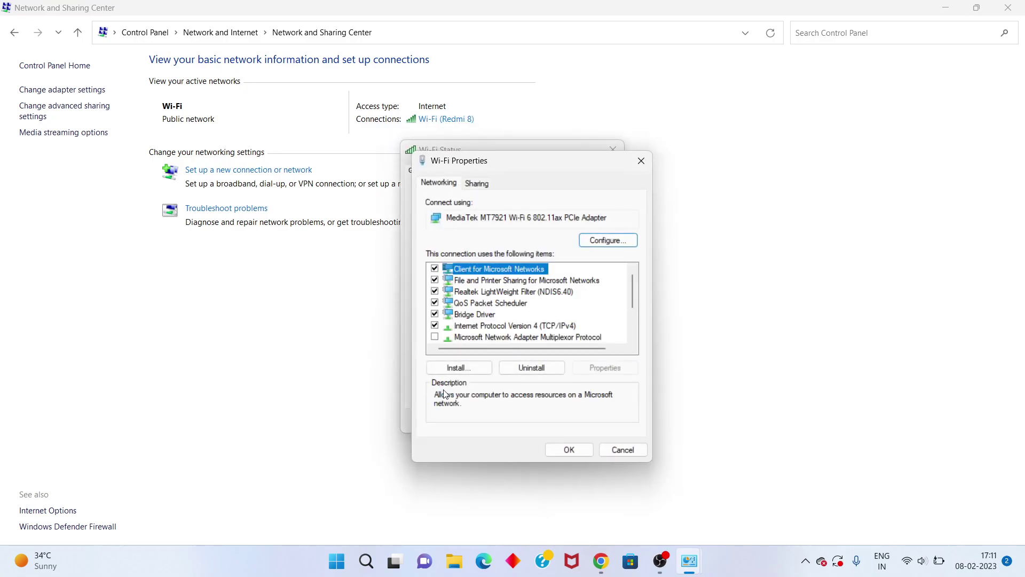
pyautogui.click(488, 327)
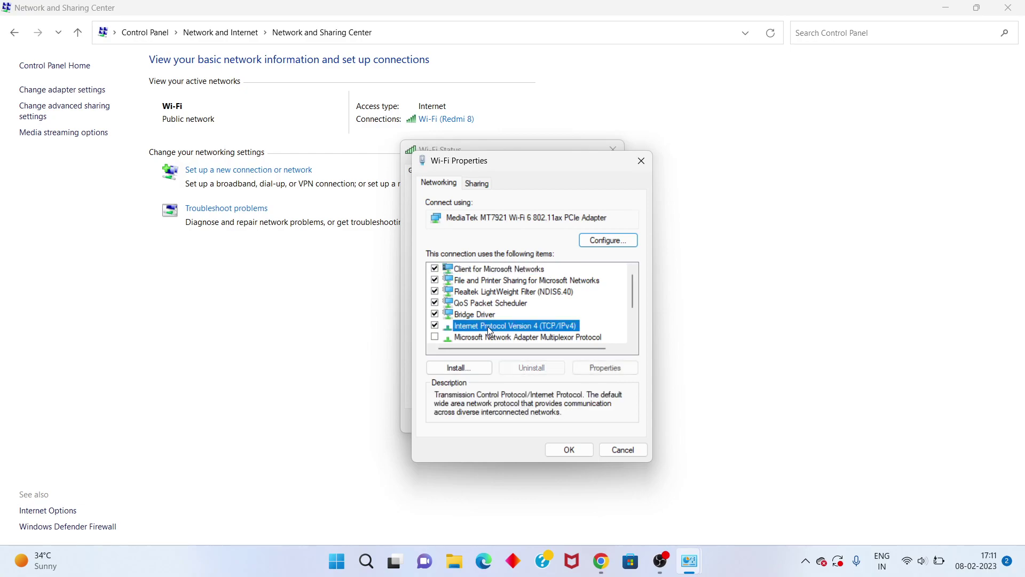
pyautogui.click(602, 367)
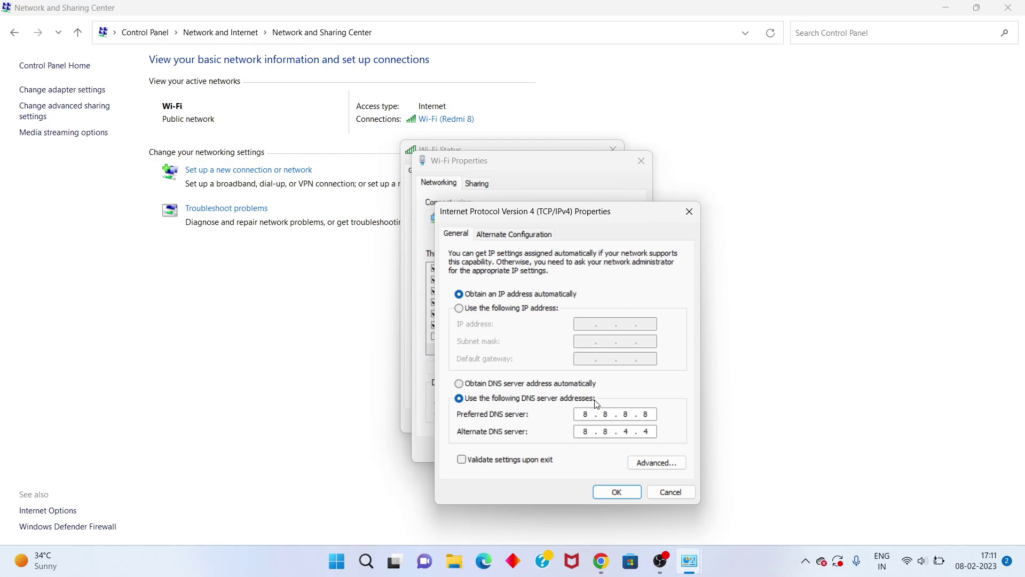
pyautogui.click(623, 493)
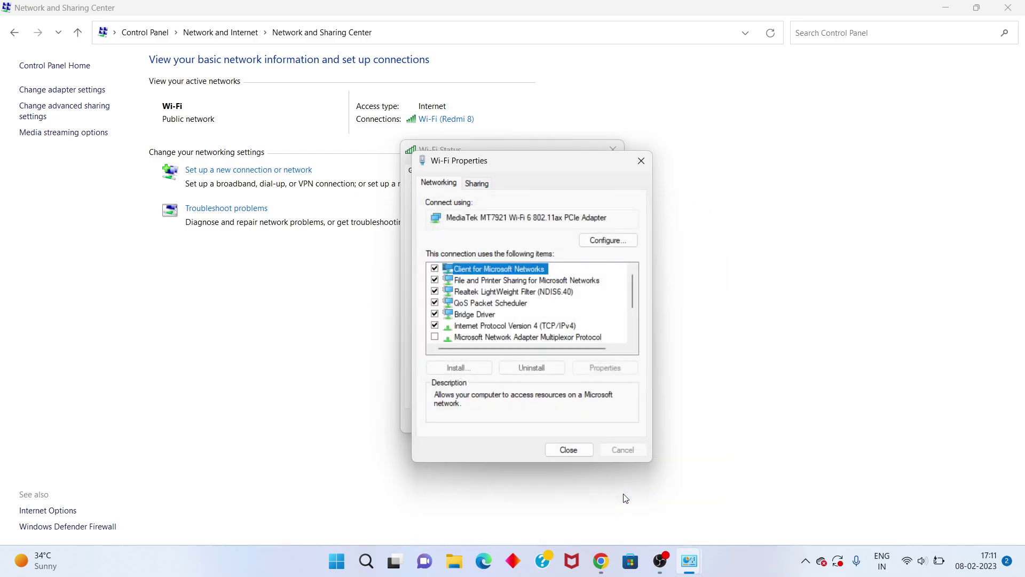
pyautogui.click(581, 451)
pyautogui.click(607, 420)
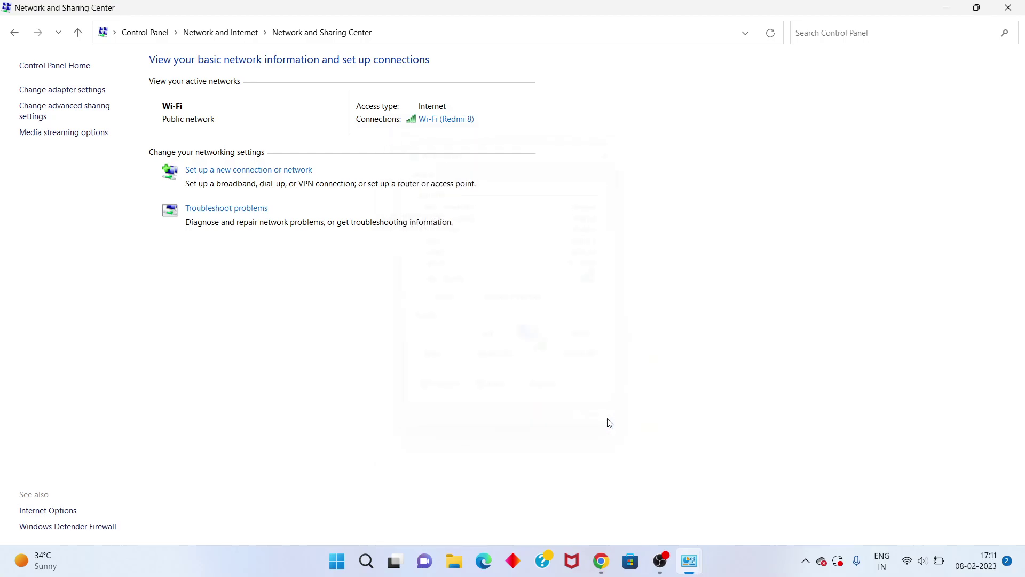
# Close Network and Sharing Center, then run Command Prompt as administrator from a cmd search.
pyautogui.click(1008, 7)
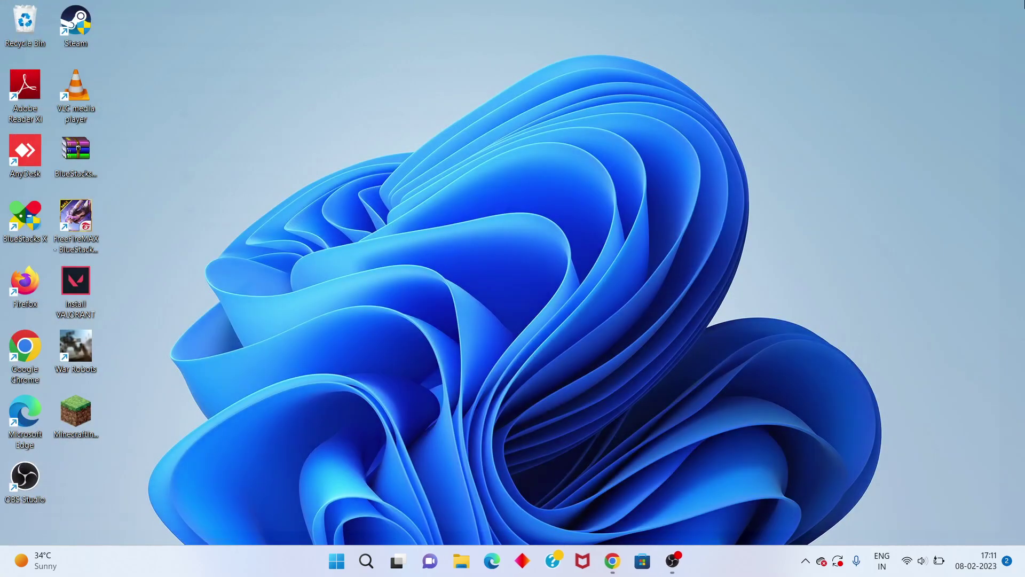
pyautogui.click(381, 561)
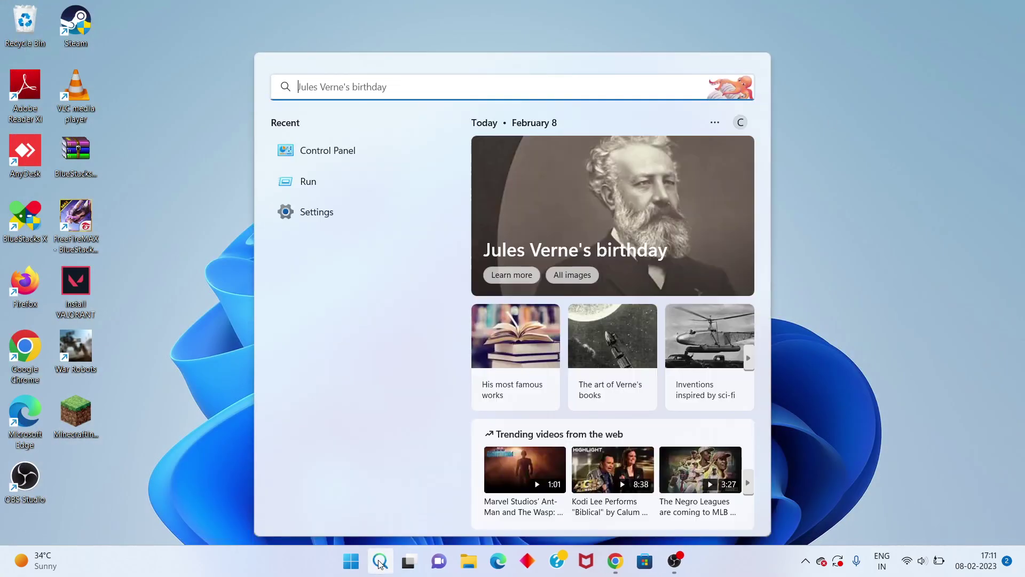
pyautogui.write('cmd')
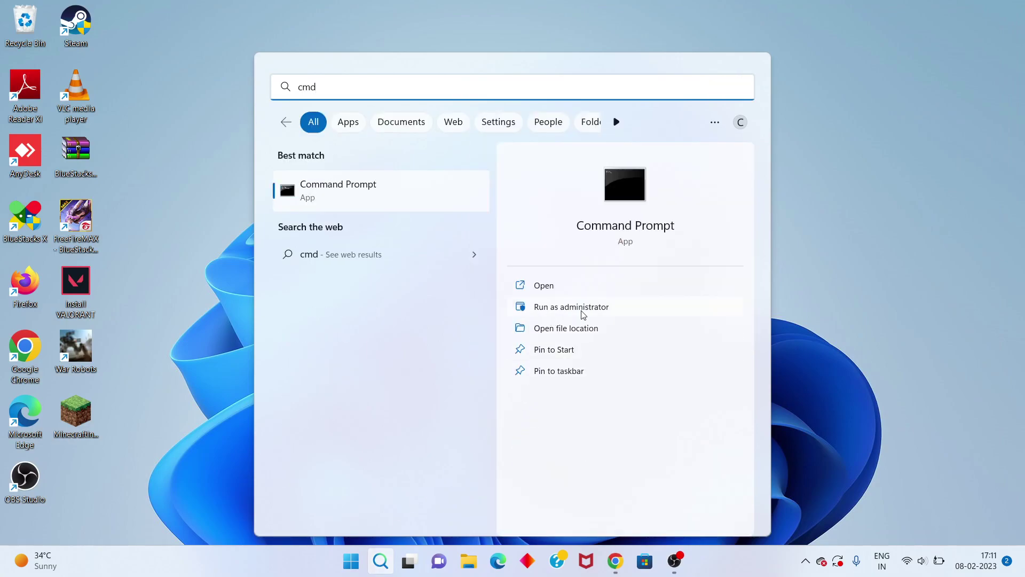
pyautogui.click(600, 313)
pyautogui.write('ipconfig')
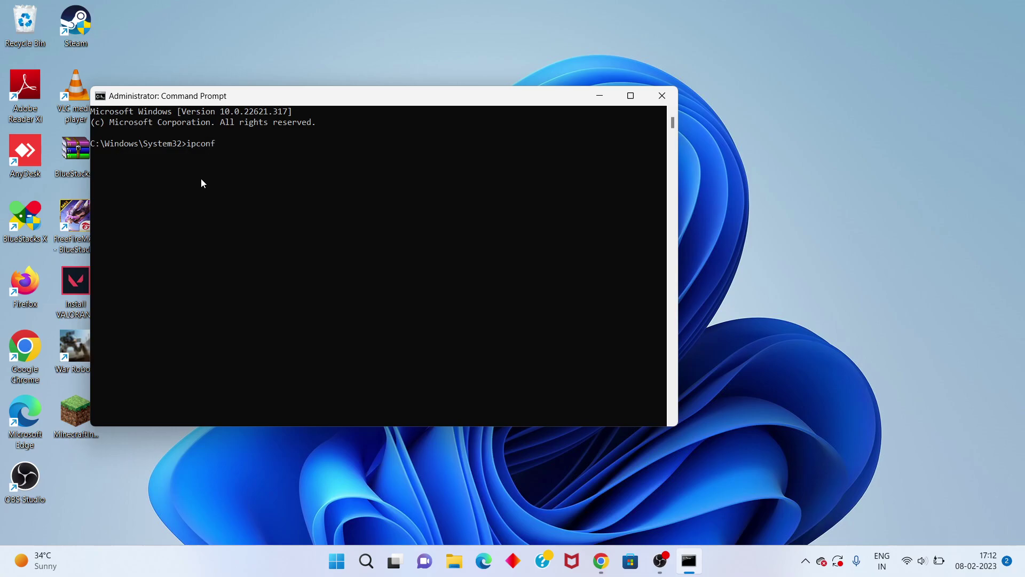
# Flush the DNS cache with ipconfig /flushdns and release the IP with ipconfig /release.
pyautogui.write(' /')
pyautogui.write('f')
pyautogui.write('lushdns')
pyautogui.press('Return')
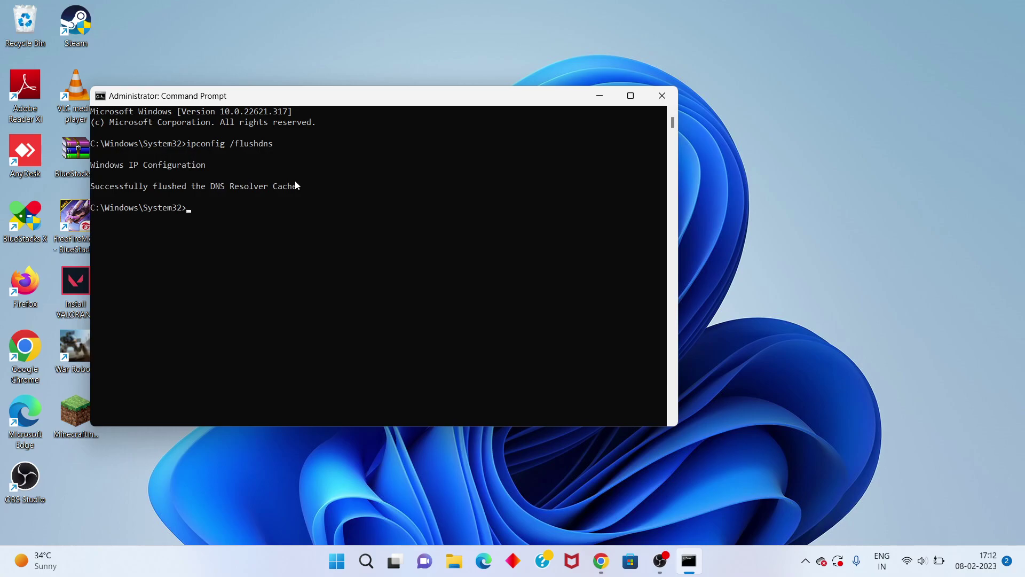
pyautogui.write('ipconfi')
pyautogui.write('g /')
pyautogui.write('rela')
pyautogui.write('se')
pyautogui.press('Left')
pyautogui.press('Left')
pyautogui.press('Left')
pyautogui.write('e')
pyautogui.press('Return')
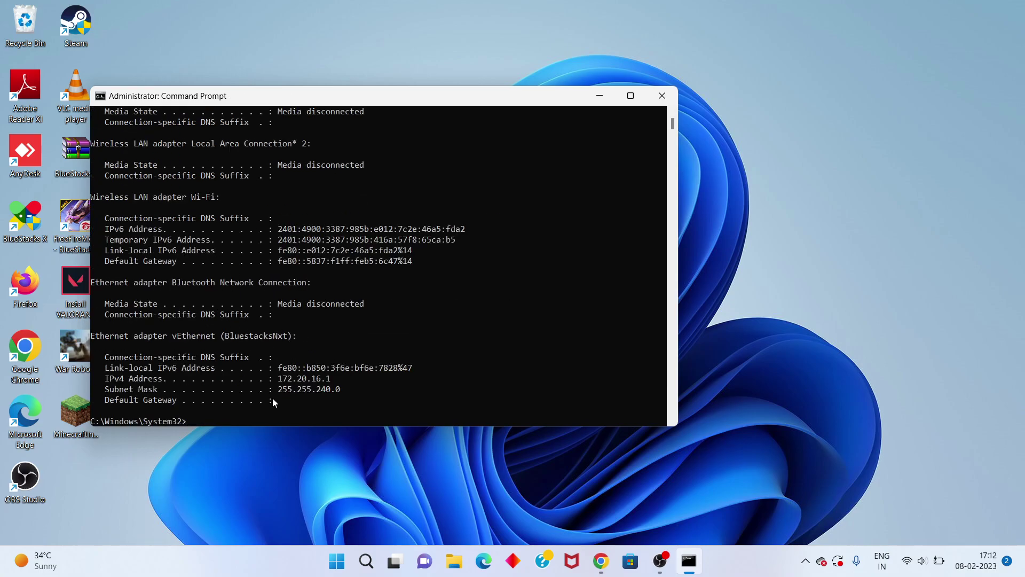
# Renew the IP with ipconfig /renew, run netsh winsock reset, then exit the console.
pyautogui.write('ip')
pyautogui.write('confi')
pyautogui.write('g /renew')
pyautogui.press('Return')
pyautogui.write('netsh wins')
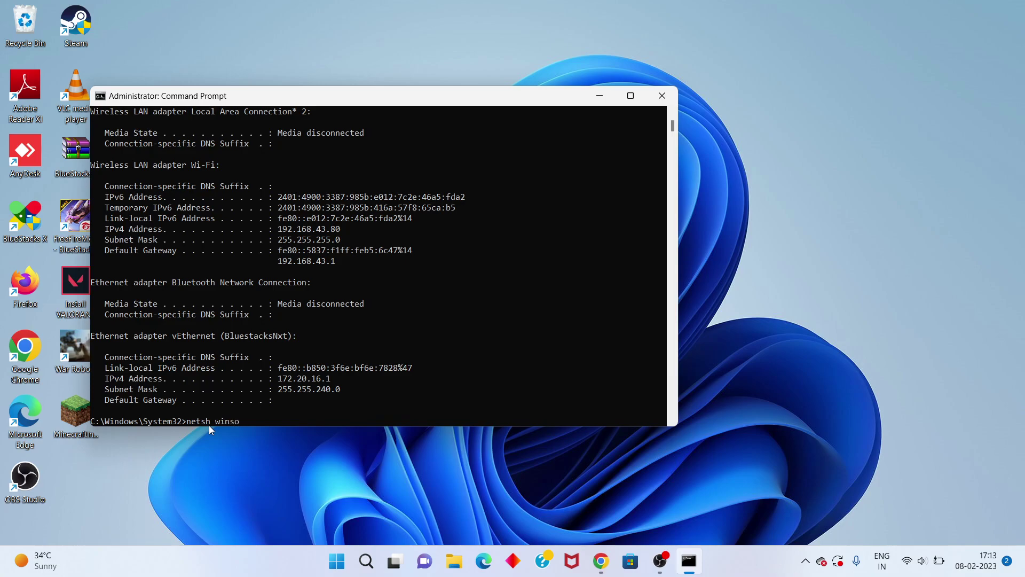
pyautogui.write('ock')
pyautogui.write(' reset')
pyautogui.press('Return')
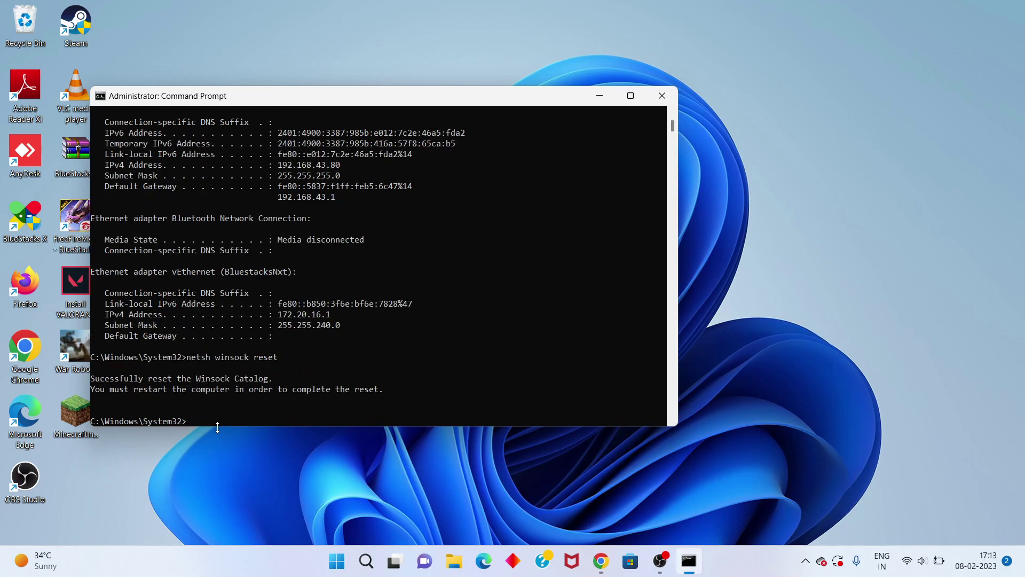
pyautogui.write('exit')
pyautogui.press('Return')
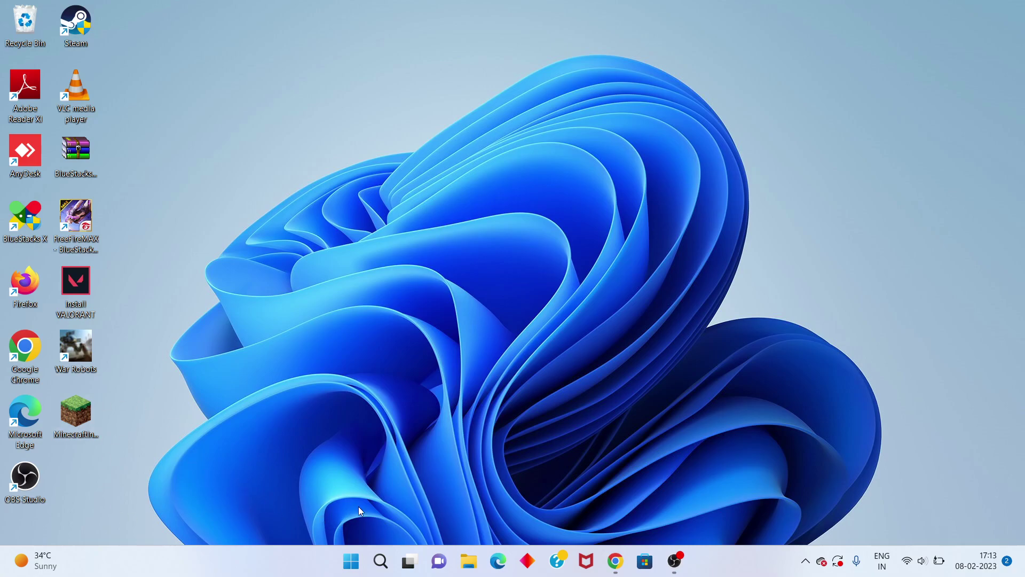
# Open Settings > Apps > Installed apps and scroll down to the Minecraft Launcher entry.
pyautogui.click(378, 567)
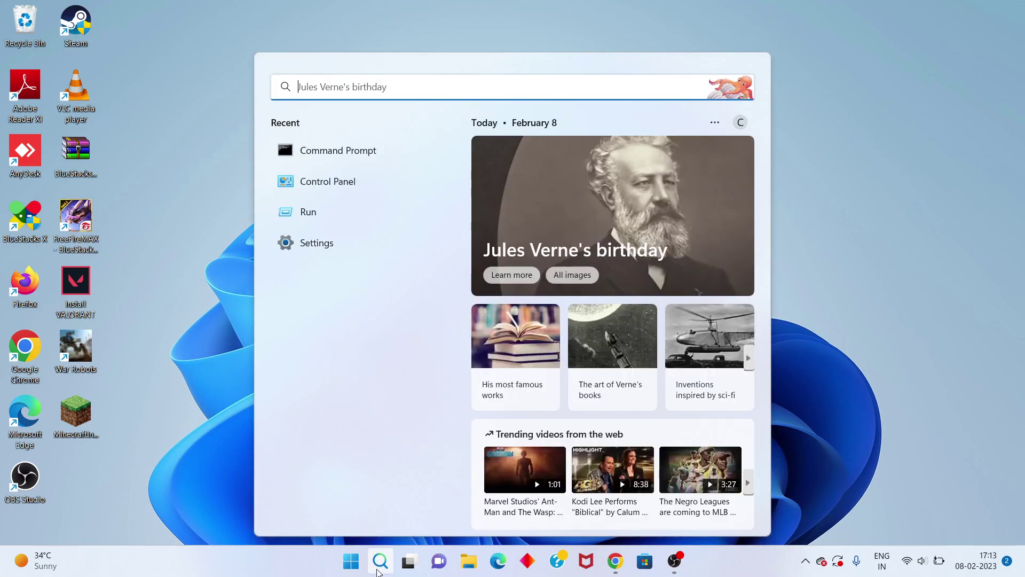
pyautogui.write('sett')
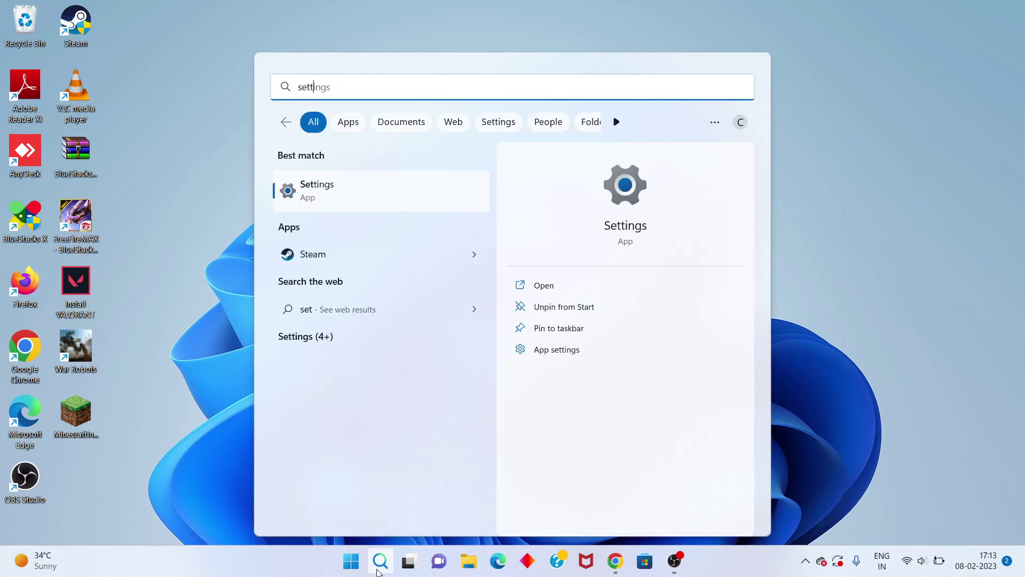
pyautogui.click(581, 288)
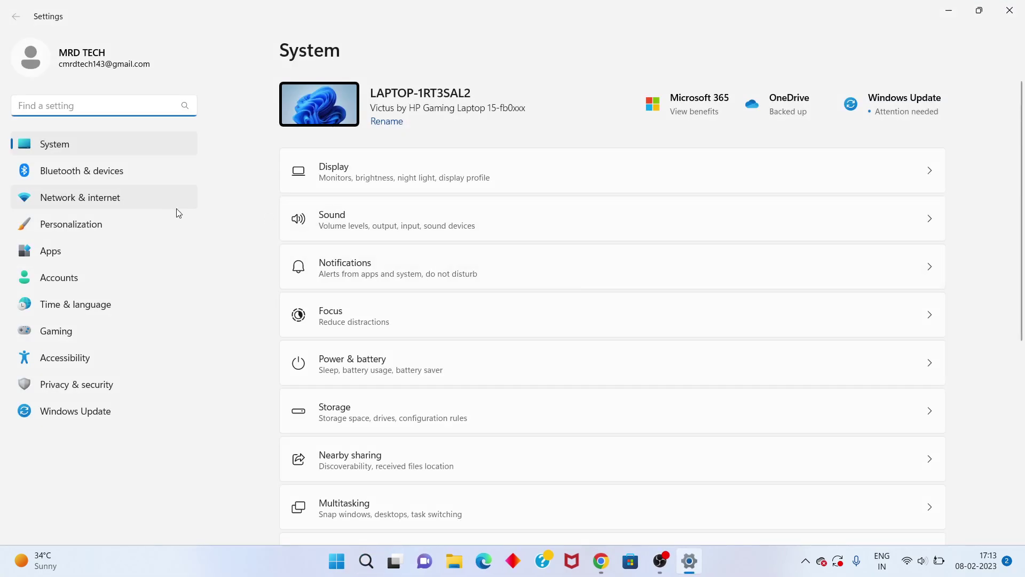
pyautogui.click(68, 250)
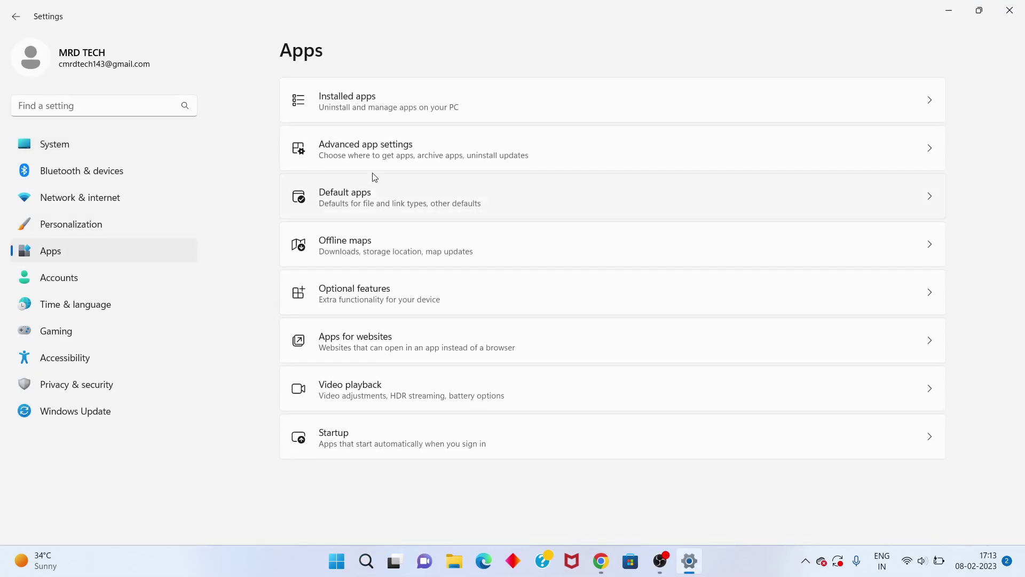
pyautogui.click(461, 109)
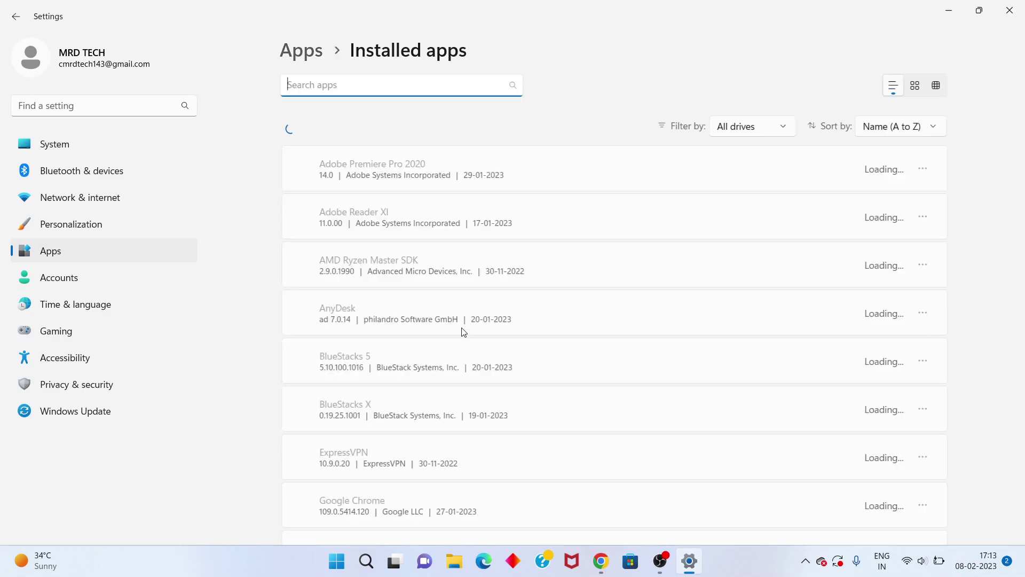
pyautogui.scroll(-10, 462, 331)
pyautogui.scroll(-4, 464, 332)
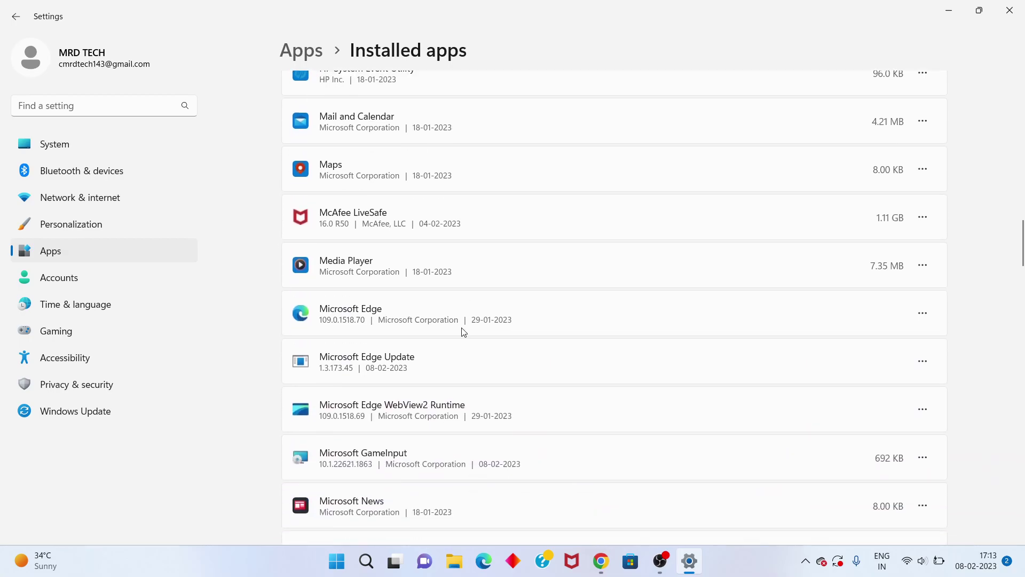
pyautogui.scroll(-12, 462, 331)
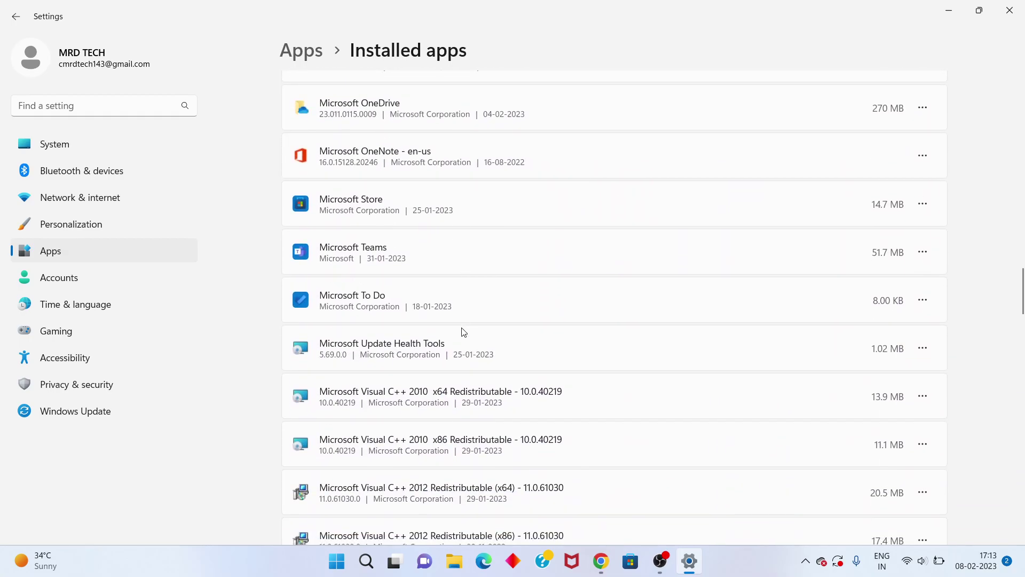
pyautogui.scroll(-6, 462, 331)
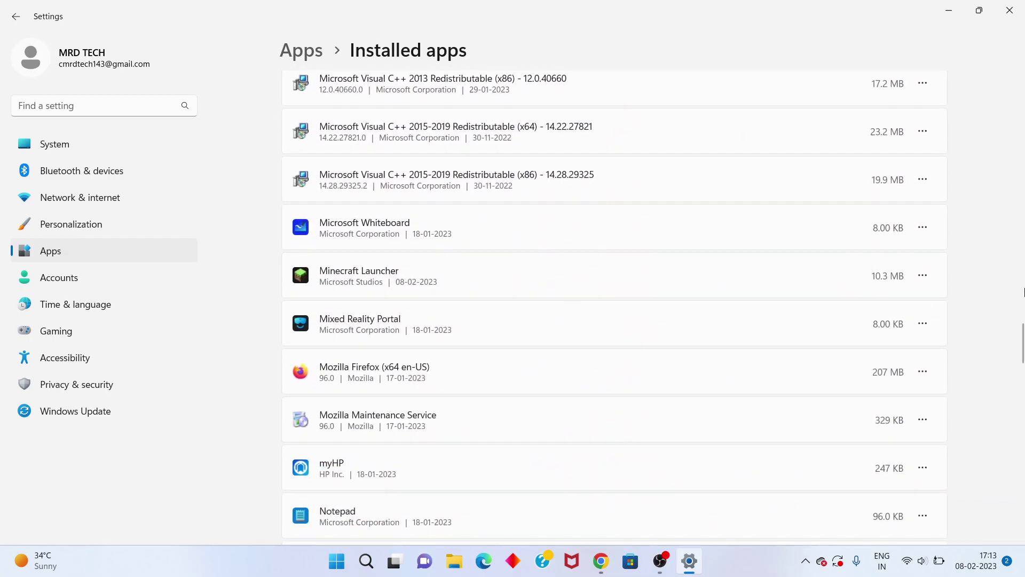
# Reset the Minecraft Launcher's data from its Advanced options, confirm, then close Settings.
pyautogui.click(924, 282)
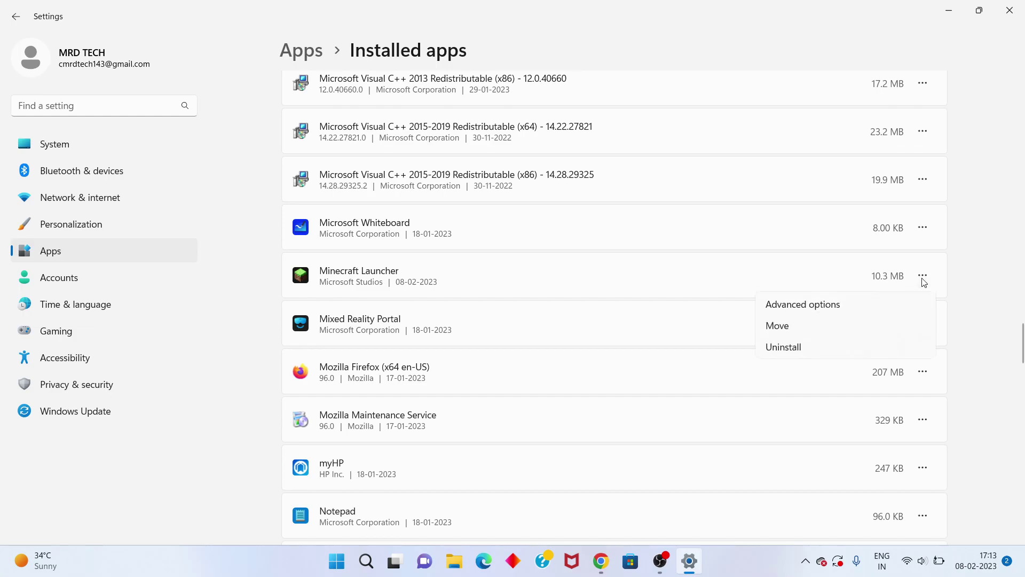
pyautogui.click(827, 306)
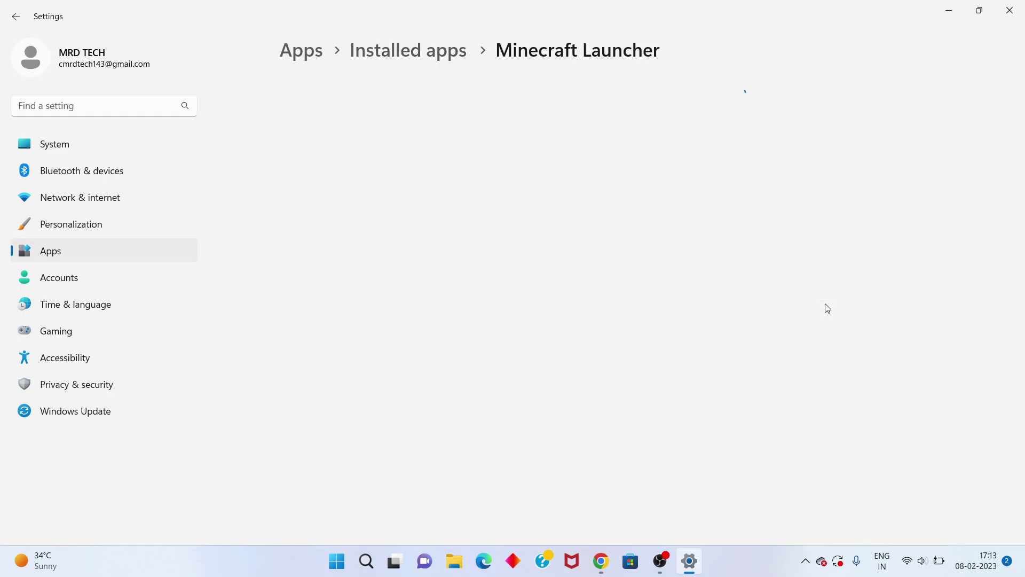
pyautogui.scroll(-3, 465, 383)
pyautogui.scroll(-4, 463, 380)
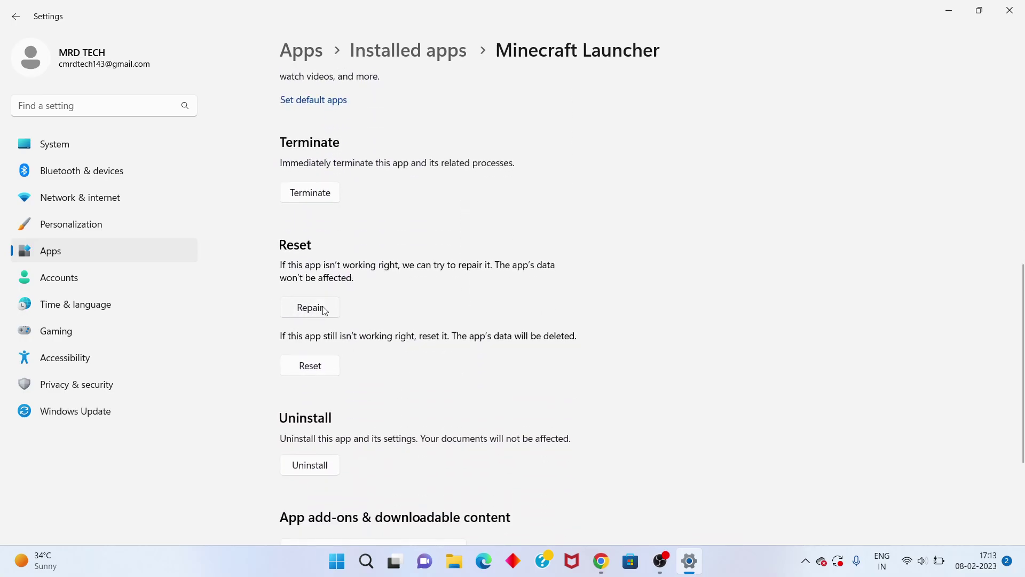
pyautogui.click(316, 375)
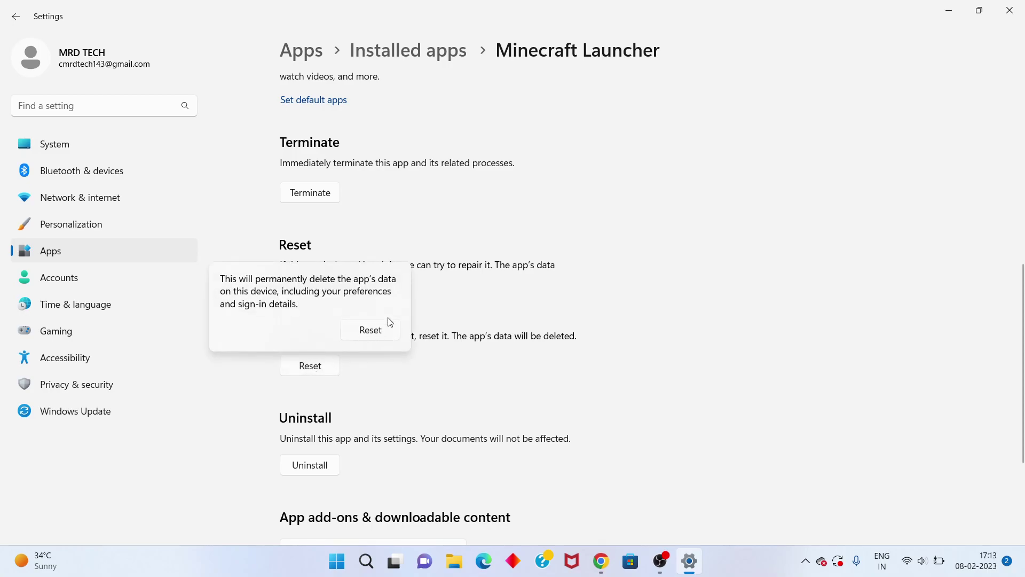
pyautogui.click(527, 365)
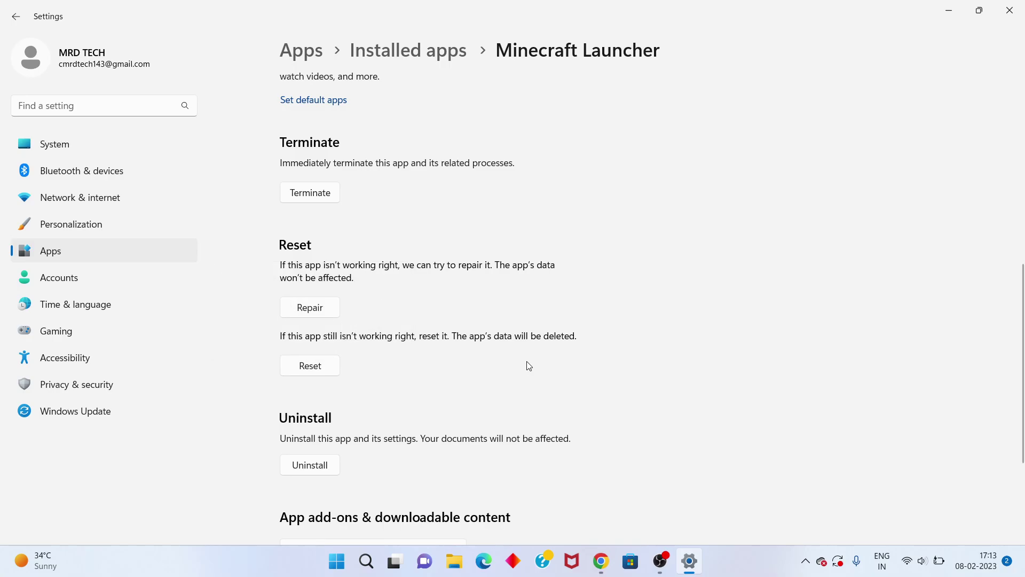
pyautogui.click(1009, 10)
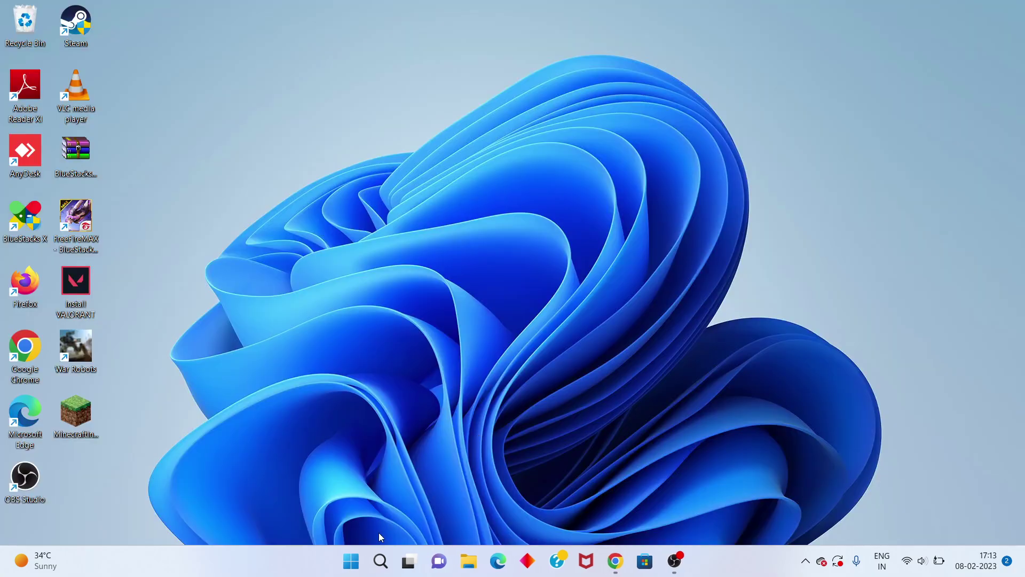
# View the Restart option in the Start menu's power options, then dismiss it without restarting.
pyautogui.click(361, 560)
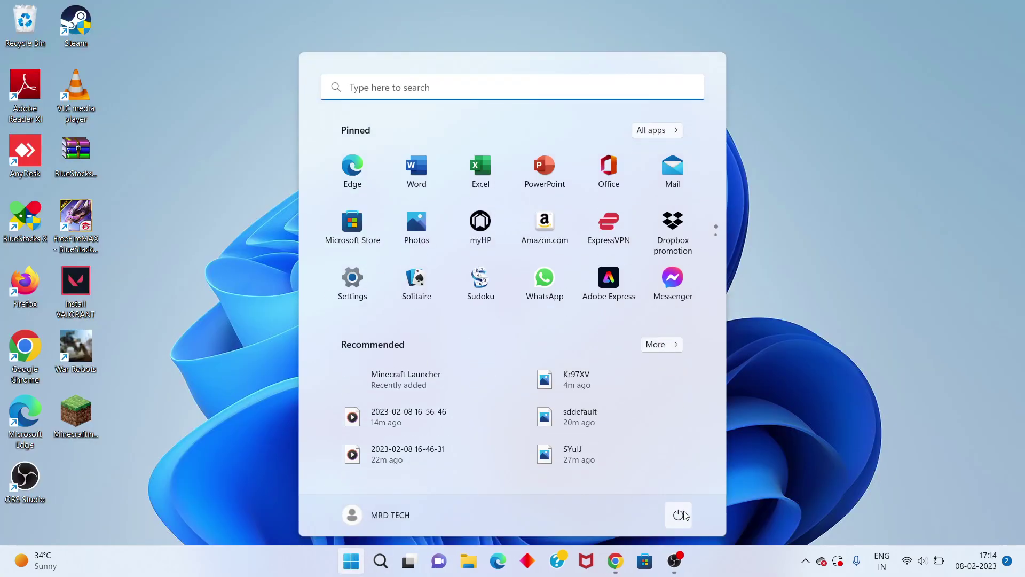
pyautogui.click(679, 516)
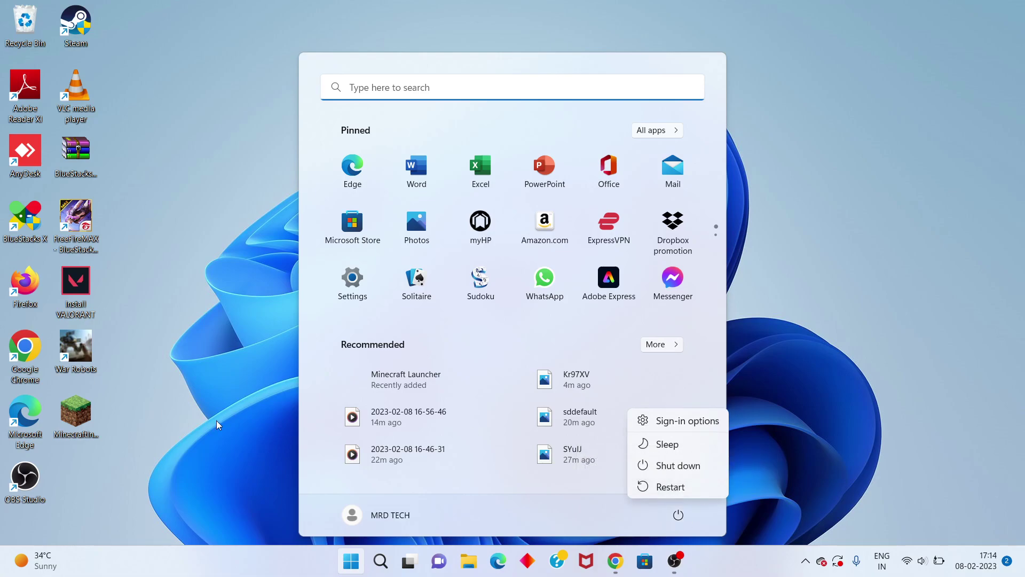
pyautogui.press('Escape')
# Close the Start menu and briefly show then dismiss the Minecraft shortcut's context menu.
pyautogui.click(84, 424)
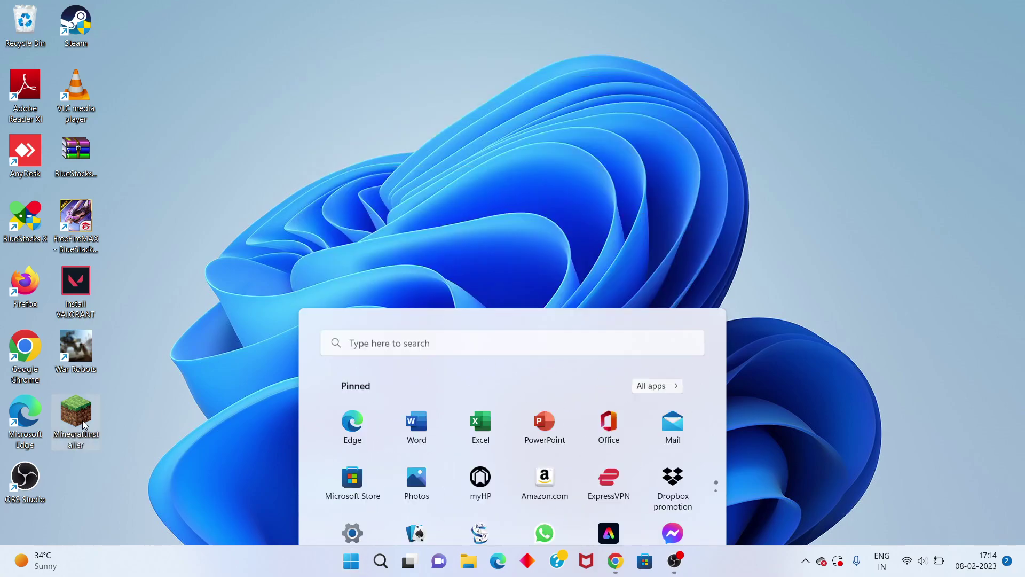
pyautogui.rightClick(83, 424)
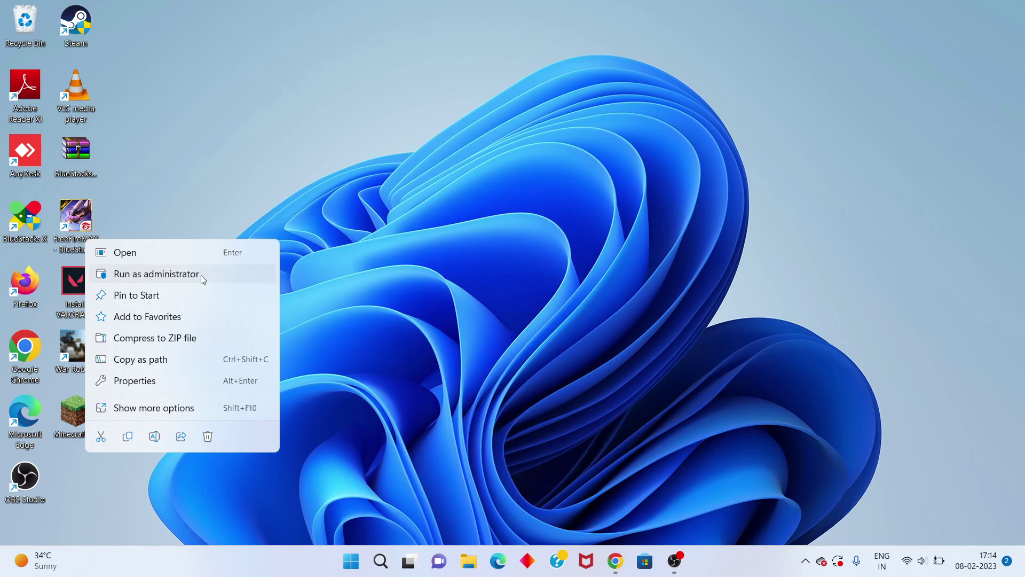
pyautogui.click(472, 417)
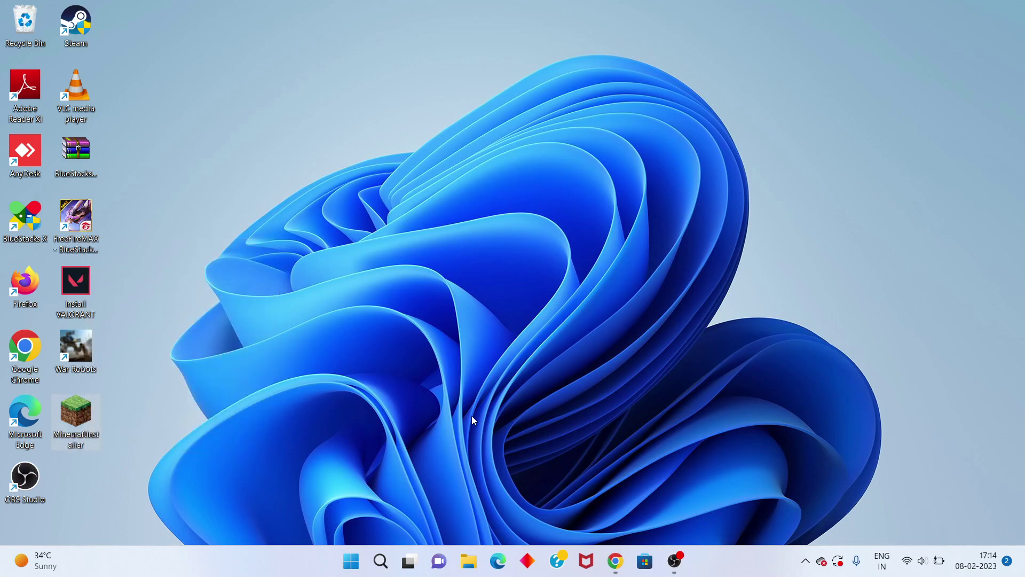